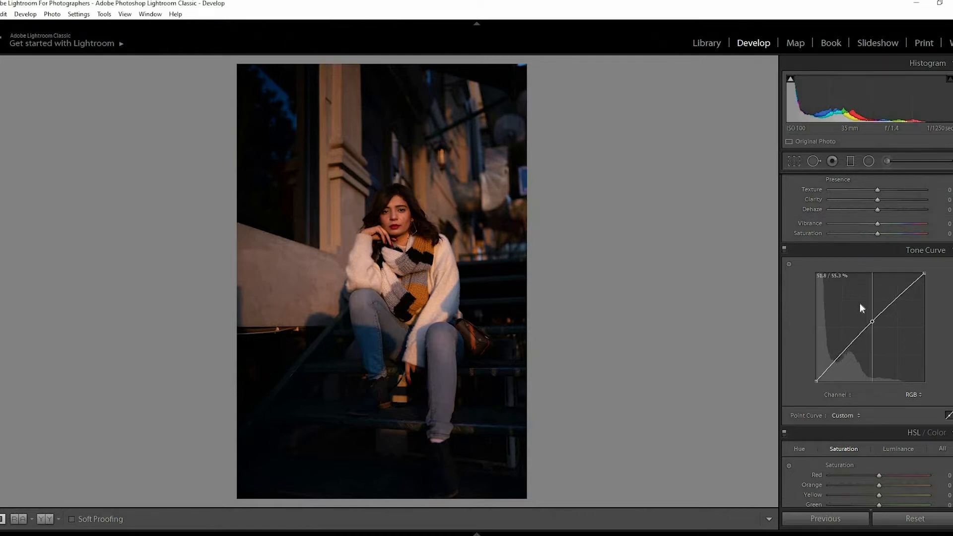
Try pulling a single RGB curve point up to brighten and down to darken the photo, and reset the curve to linear.
left_click(859, 303)
left_click_drag(849, 304, 875, 321)
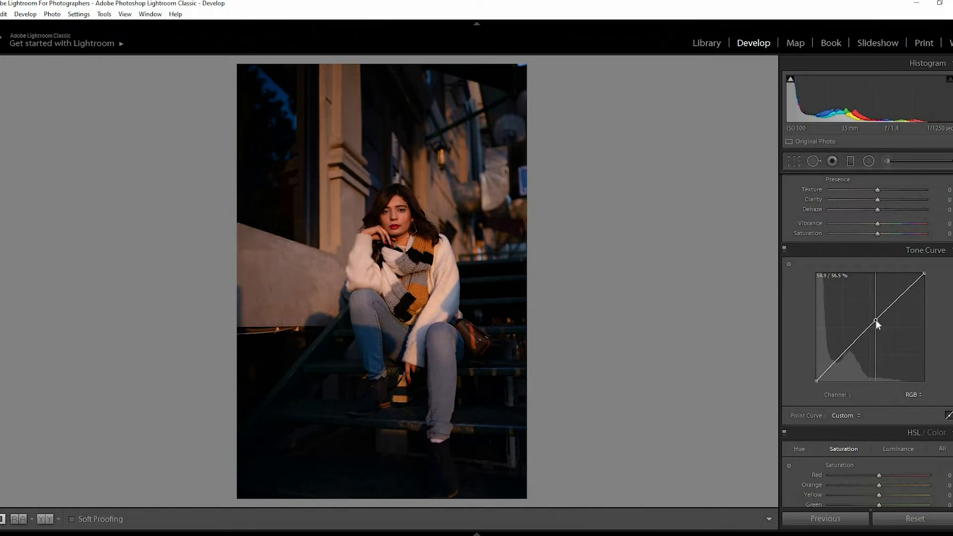
left_click_drag(868, 313, 867, 312)
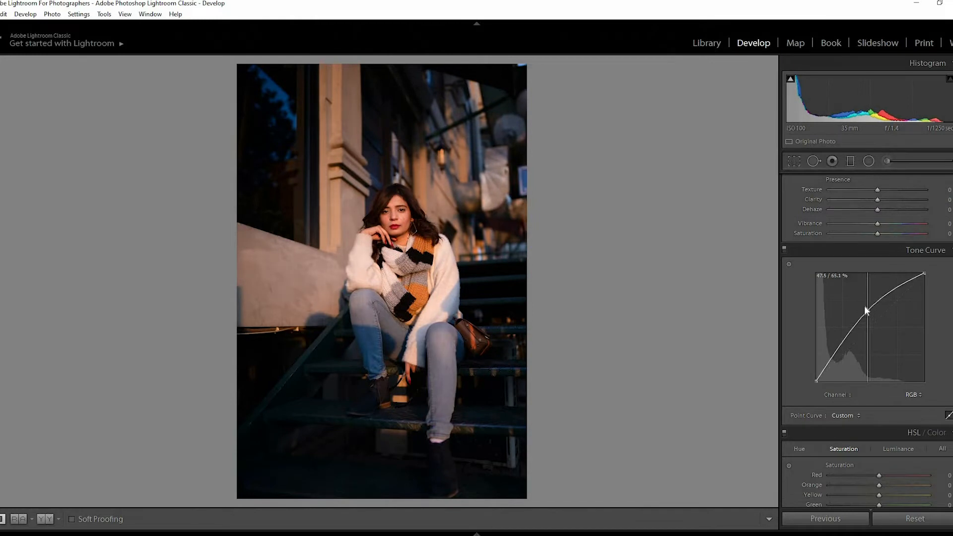
mouse_move(867, 311)
left_mouse_down()
mouse_move(879, 328)
mouse_move(853, 304)
left_mouse_up()
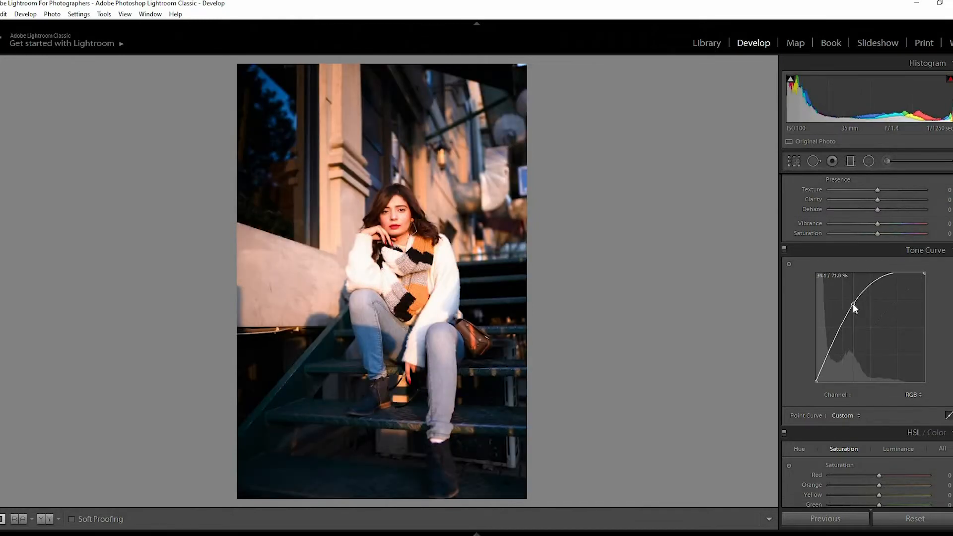
left_click_drag(860, 311, 903, 345)
left_click(874, 317)
double_click(874, 317)
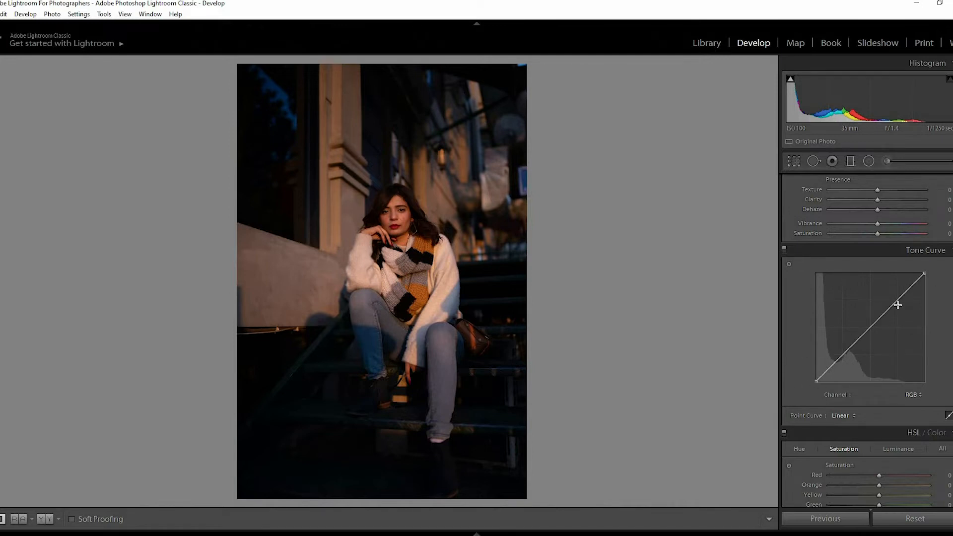
Try anchoring the shadows and midtones on the RGB curve and raising the highlights to about 76 / 85%.
left_click(838, 359)
left_click(873, 326)
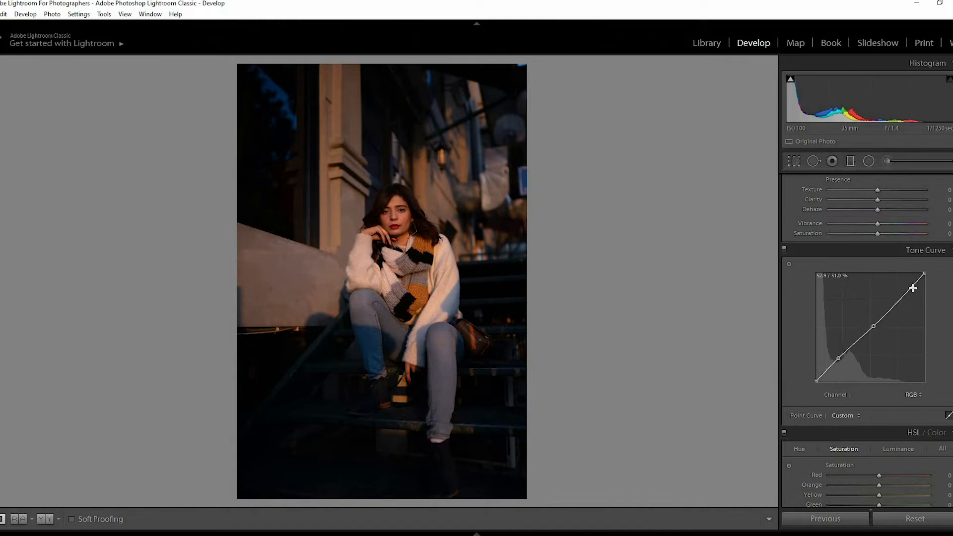
left_click_drag(899, 299, 880, 281)
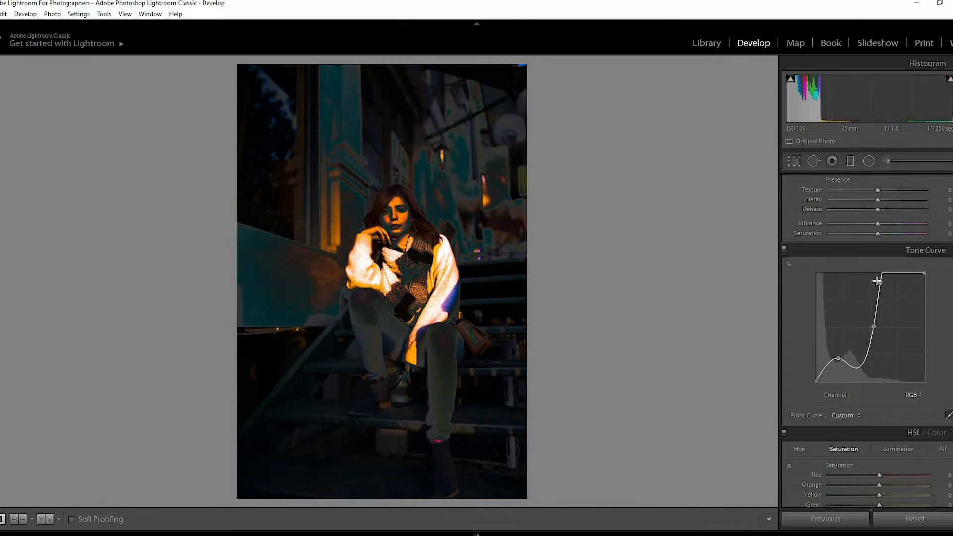
mouse_move(893, 295)
left_mouse_down()
mouse_move(929, 376)
mouse_move(899, 289)
left_mouse_up()
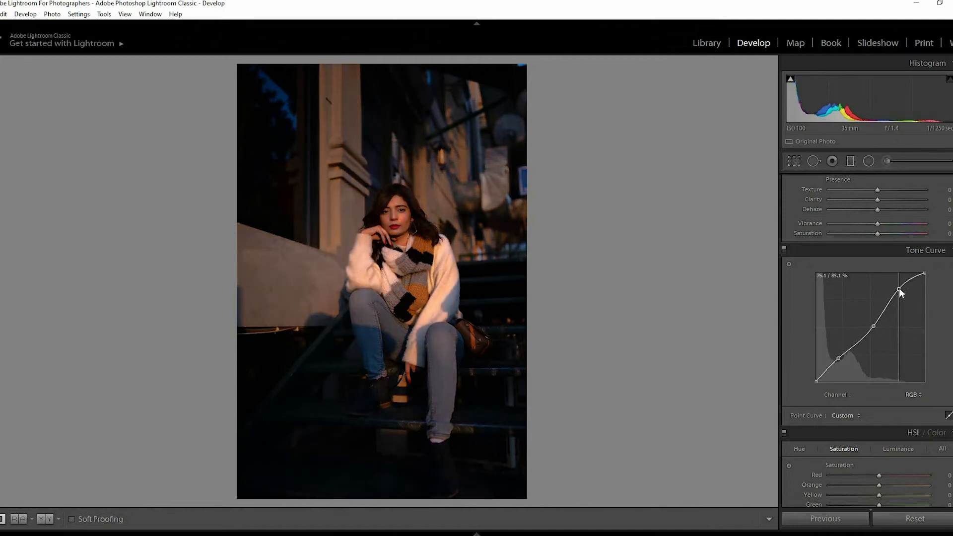
left_click_drag(899, 290, 899, 291)
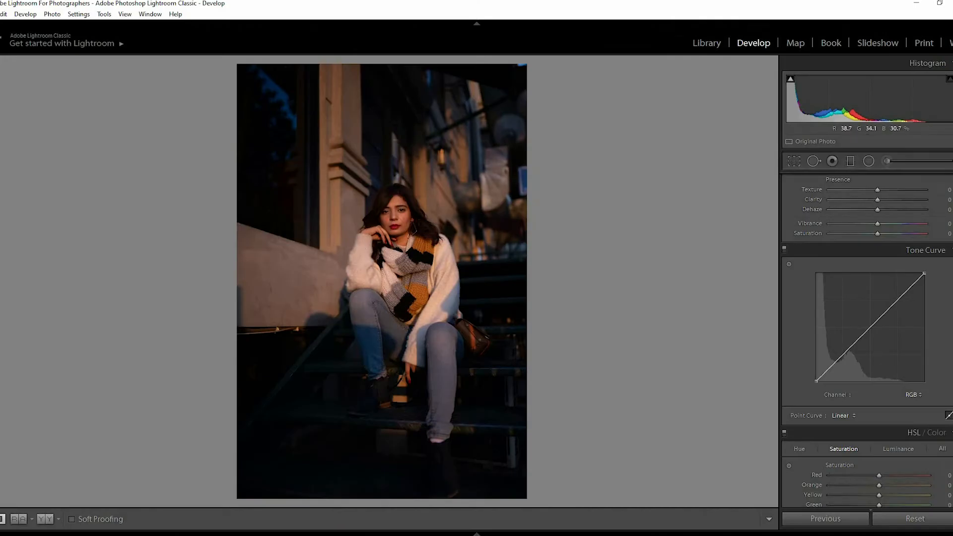
Brighten the photo with a highlight point on the RGB curve at about 69 / 85%, checking the subject up close.
left_click(72, 49)
left_click(75, 61)
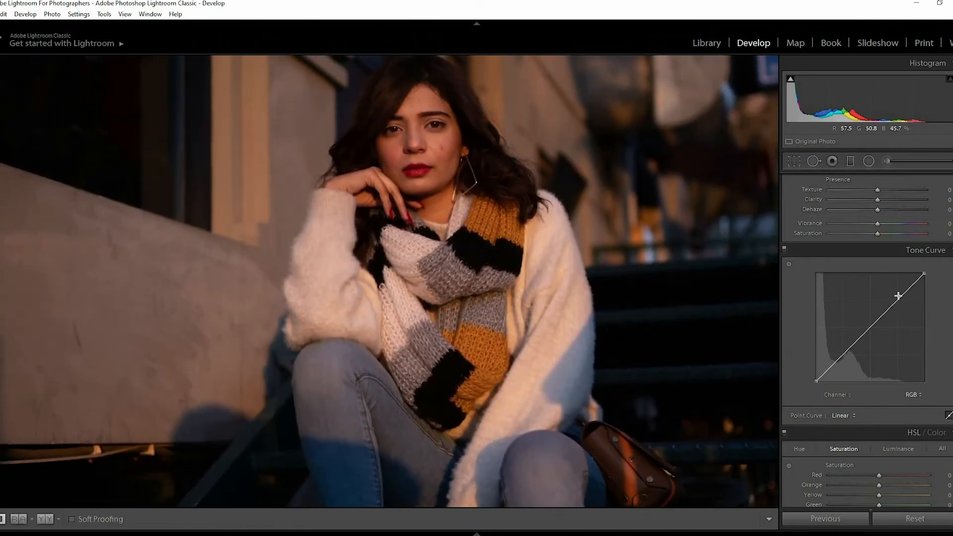
left_click_drag(898, 296, 891, 288)
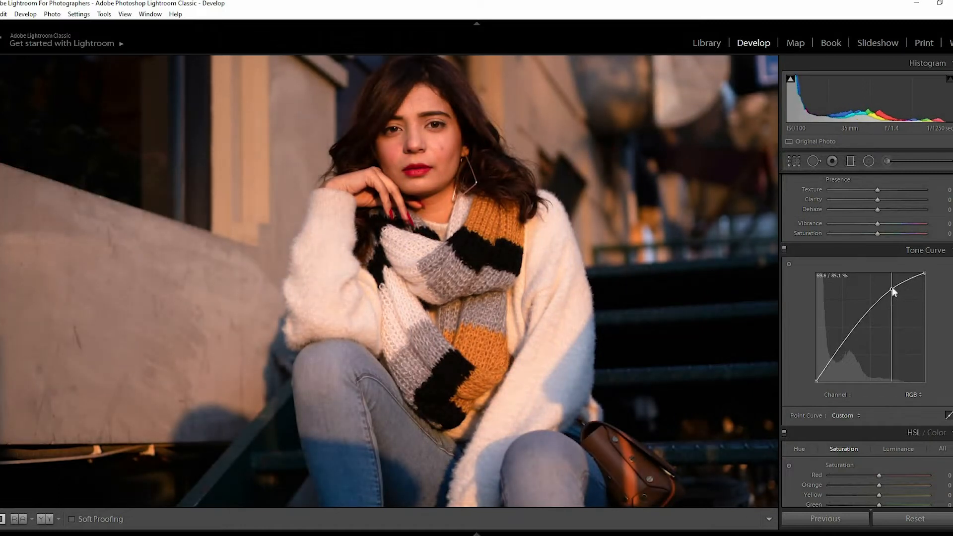
left_click(424, 290)
left_click(424, 290)
mouse_move(62, 62)
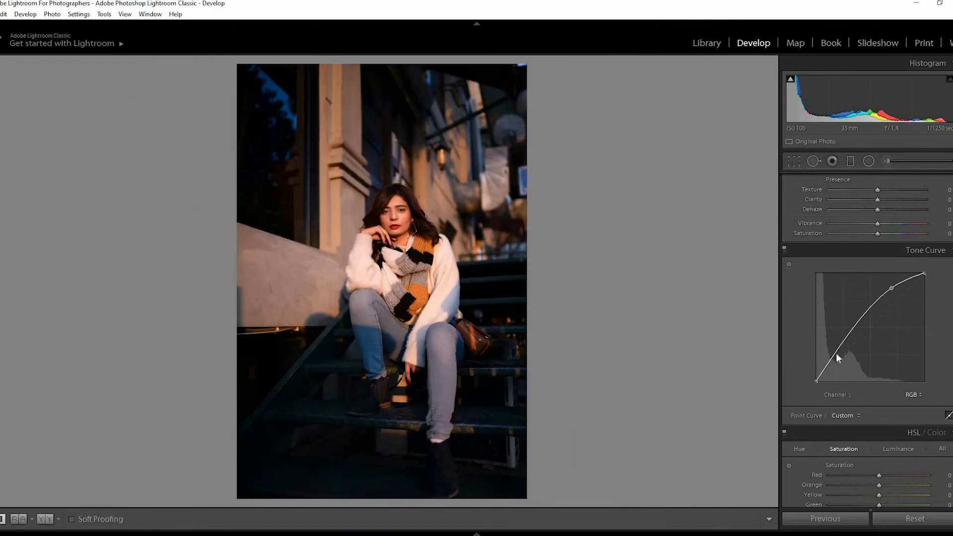
Add a lowered shadow point on the RGB curve and ease the highlight point down to form a gentle S-curve.
left_click(836, 353)
left_click_drag(838, 353, 852, 356)
left_click_drag(891, 288, 894, 297)
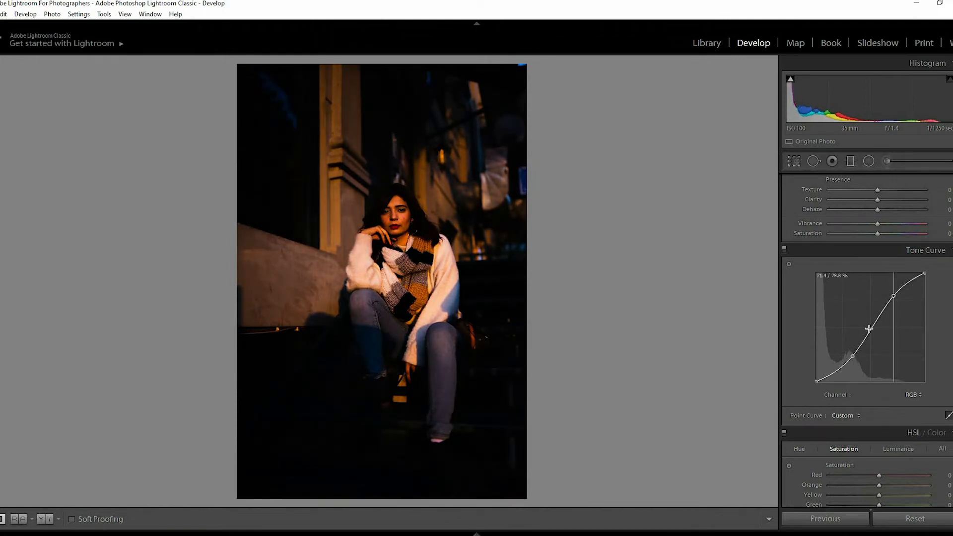
left_click_drag(853, 350, 856, 343)
left_click_drag(896, 299, 895, 294)
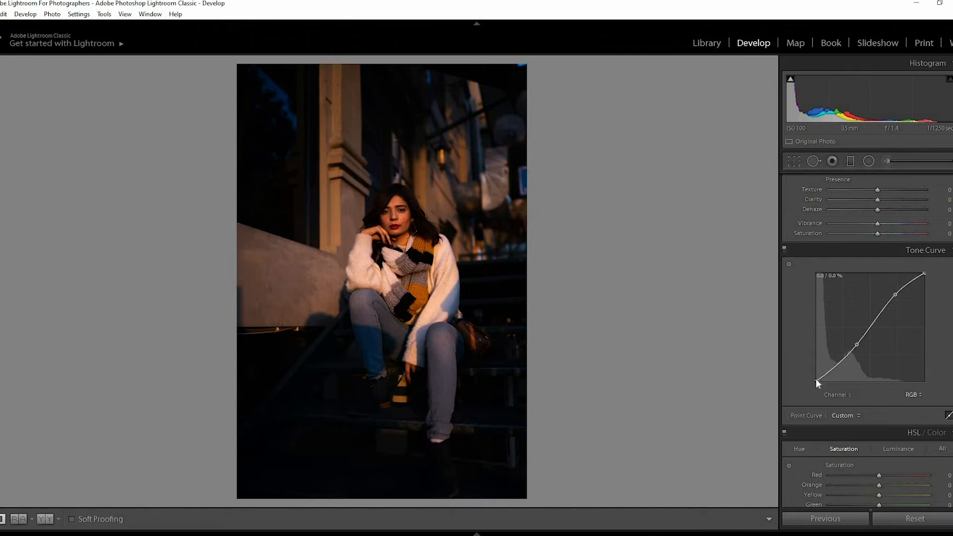
Lift the RGB curve's black point for faded blacks, raise the midtones, and anchor the shadows at about 14 / 24%.
mouse_move(815, 375)
left_mouse_down()
mouse_move(813, 364)
mouse_move(813, 373)
left_mouse_up()
left_click_drag(856, 345, 870, 309)
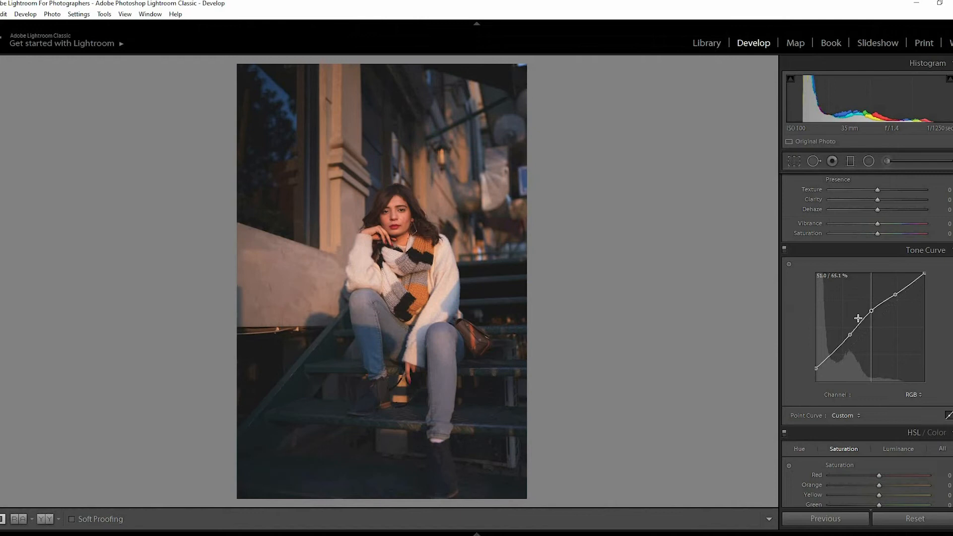
left_click(831, 355)
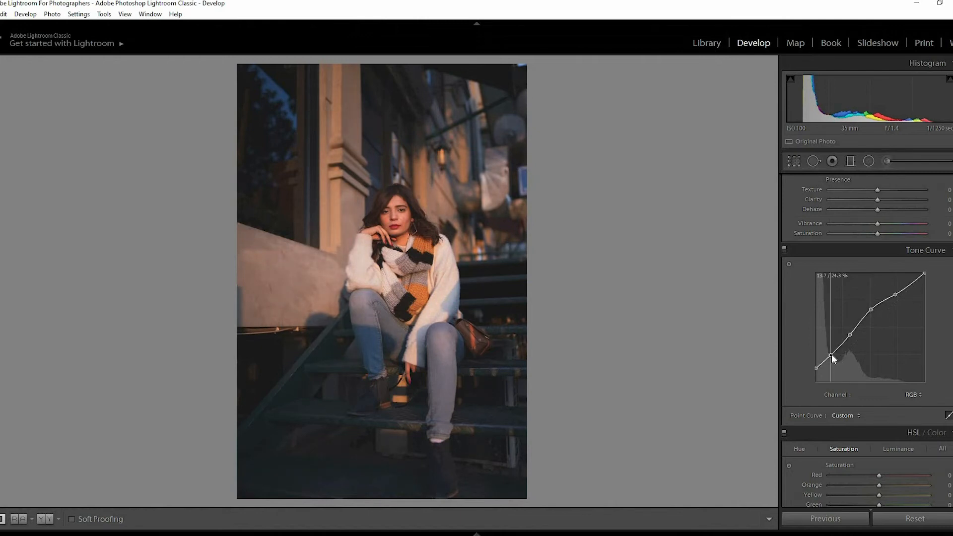
left_click_drag(831, 355, 848, 332)
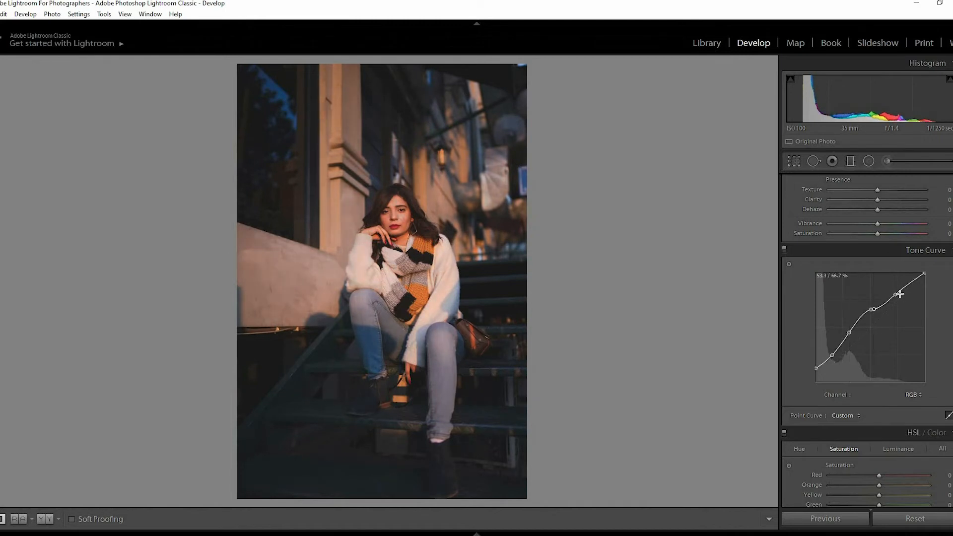
Lower the white end of the RGB curve to about 85% output to mute the brightest highlights.
left_click_drag(895, 295, 924, 288)
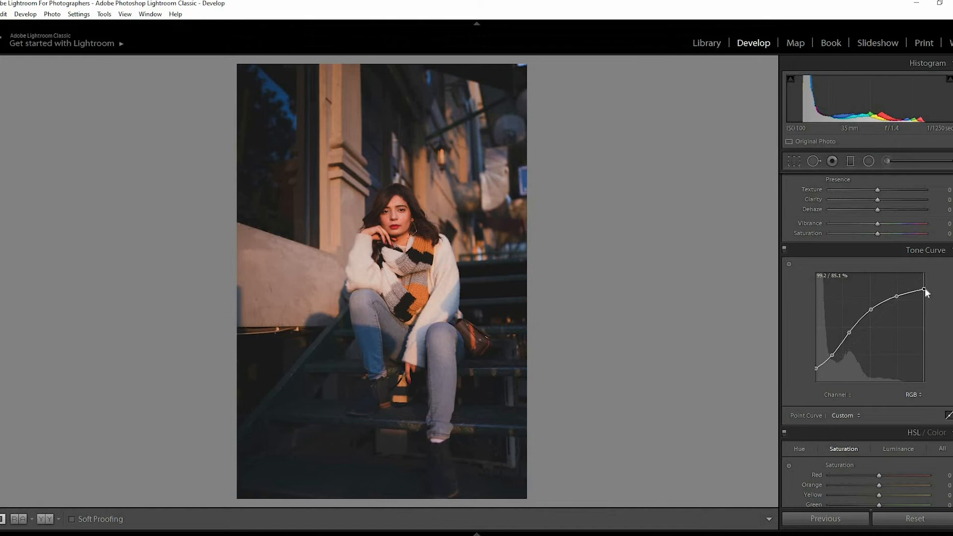
left_click_drag(441, 202, 455, 276)
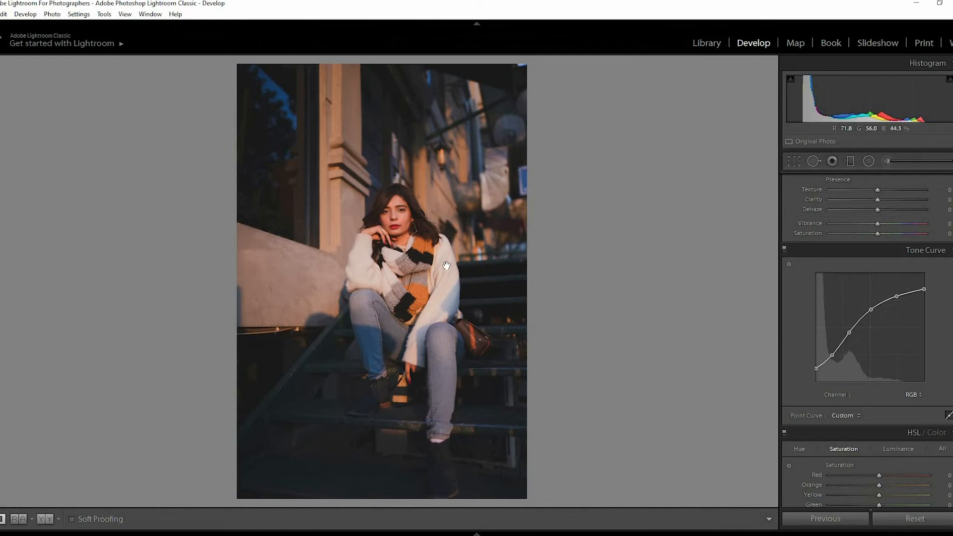
left_click(447, 267)
Fine-tune the RGB curve's shadow and midtone points, lifting the shadows slightly against a side-by-side before and after comparison.
left_click_drag(832, 356, 832, 352)
left_click_drag(873, 307, 876, 307)
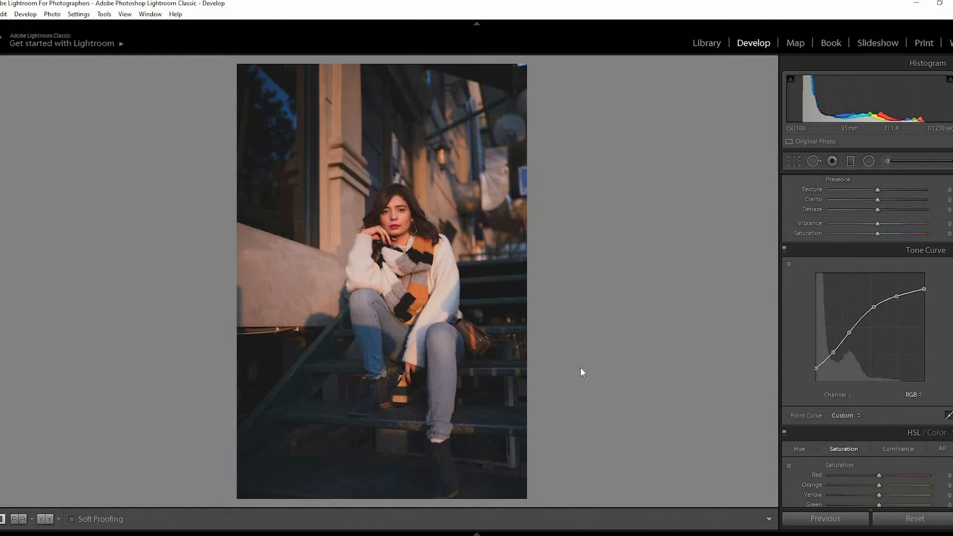
key("y")
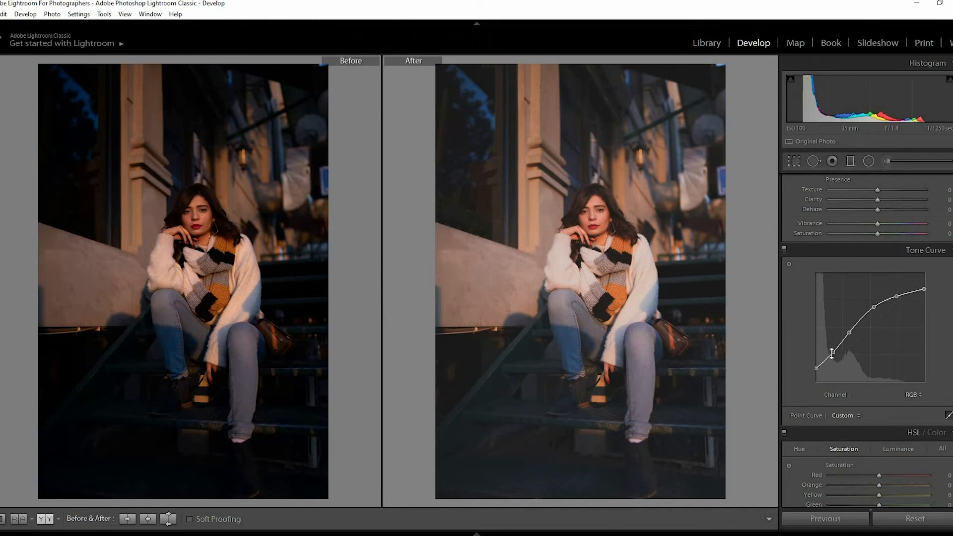
left_click_drag(831, 352, 831, 350)
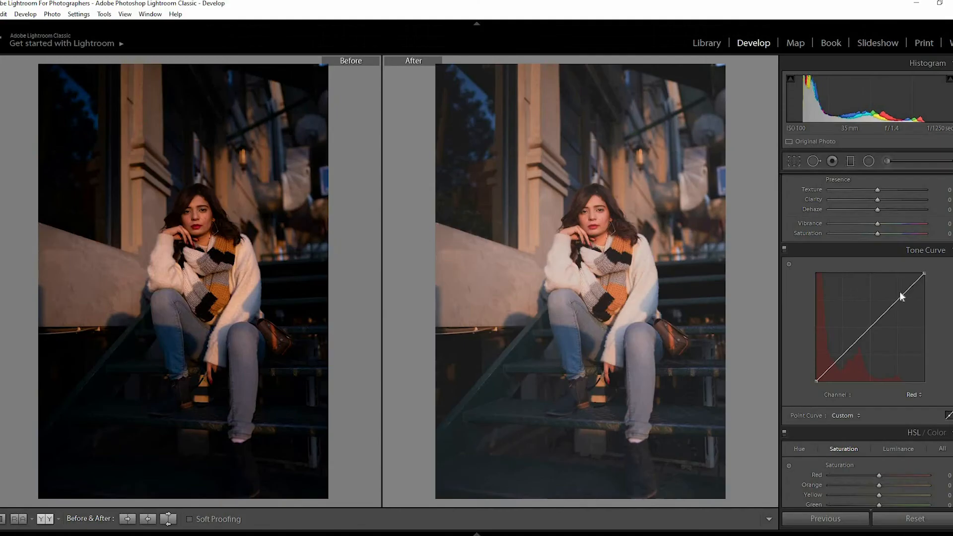
On the Red channel curve, lower the highlights and anchor the shadows close to the diagonal.
left_click_drag(899, 291, 904, 299)
left_click_drag(846, 353, 844, 353)
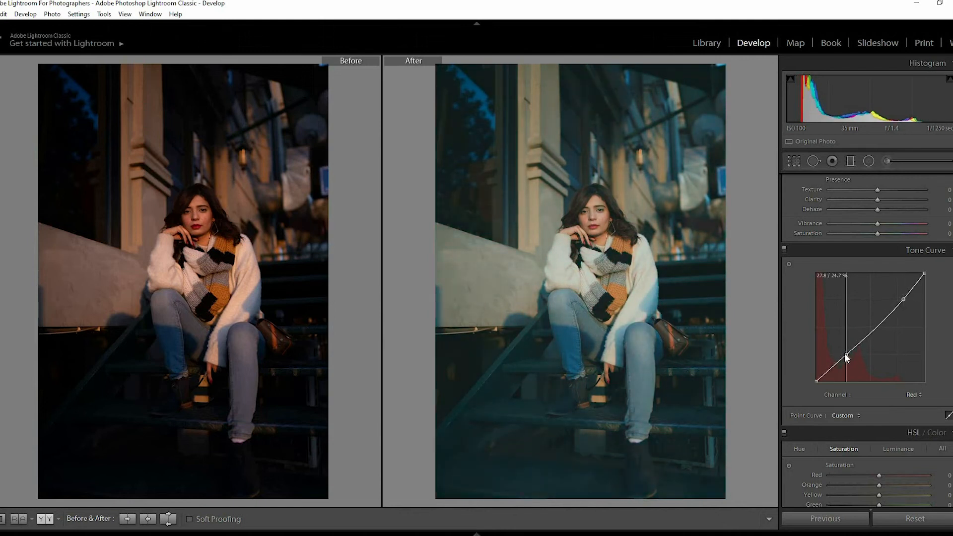
On the Green channel curve, set a shadow point at about 20 / 19% and raise the highlights slightly.
left_click(913, 395)
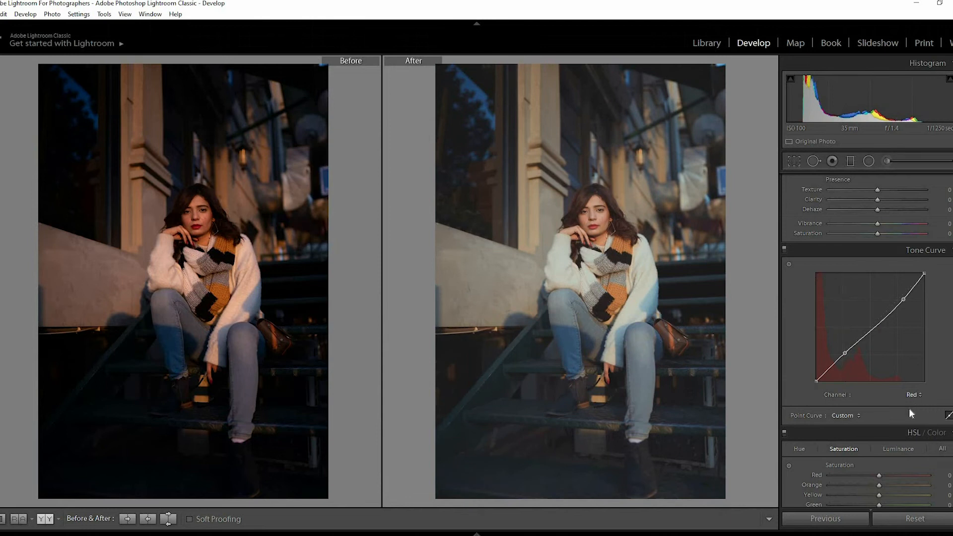
left_click(886, 430)
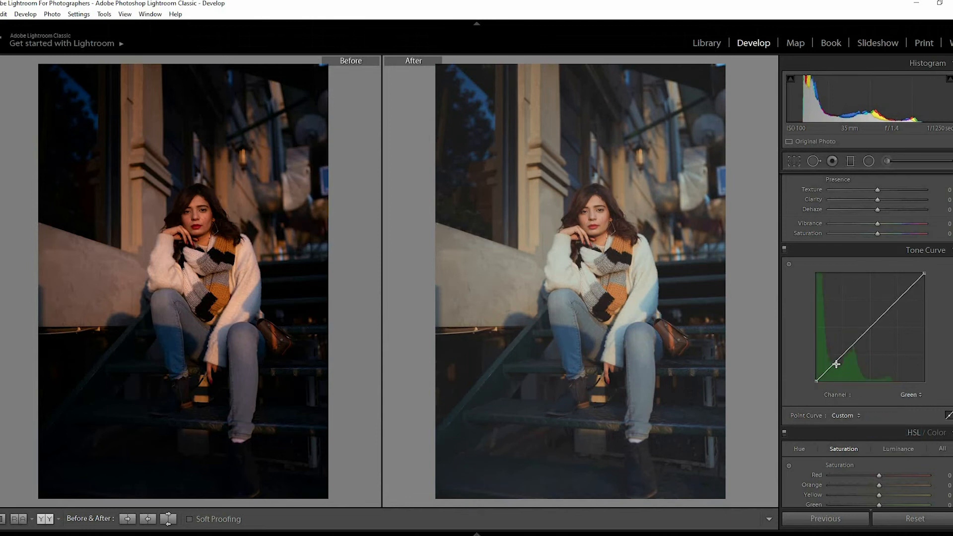
left_click_drag(834, 360, 836, 364)
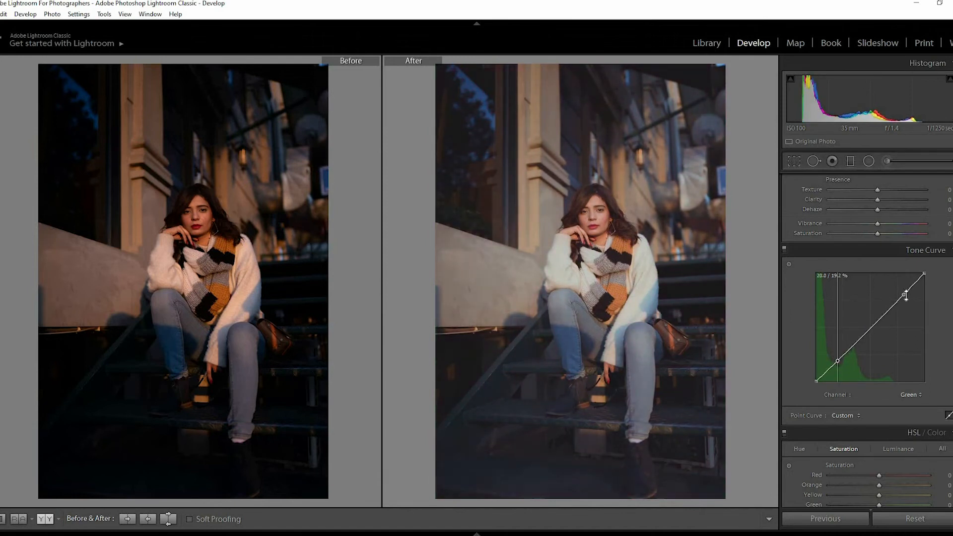
left_click_drag(905, 290, 906, 286)
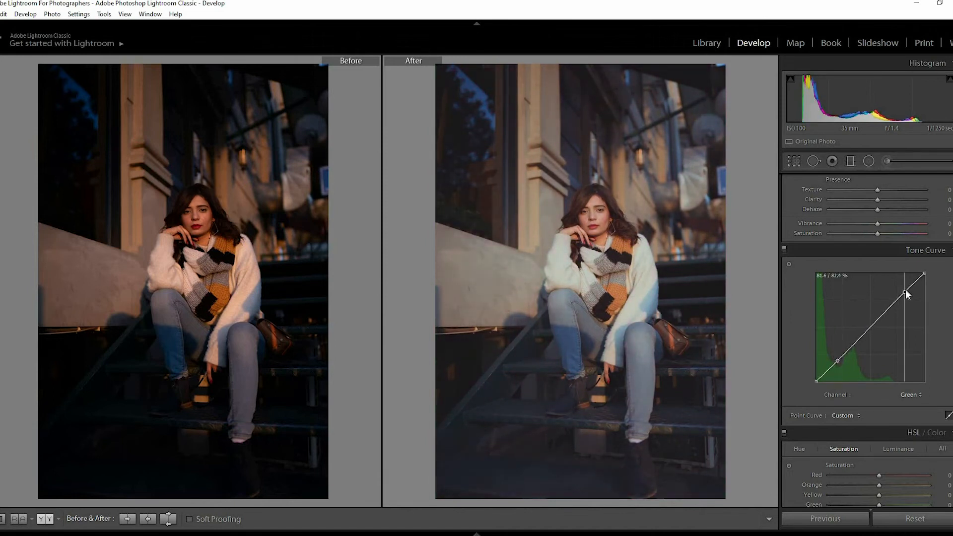
On the Blue channel curve, set a shadow point at about 22 / 20% and raise the highlights slightly.
left_click(910, 395)
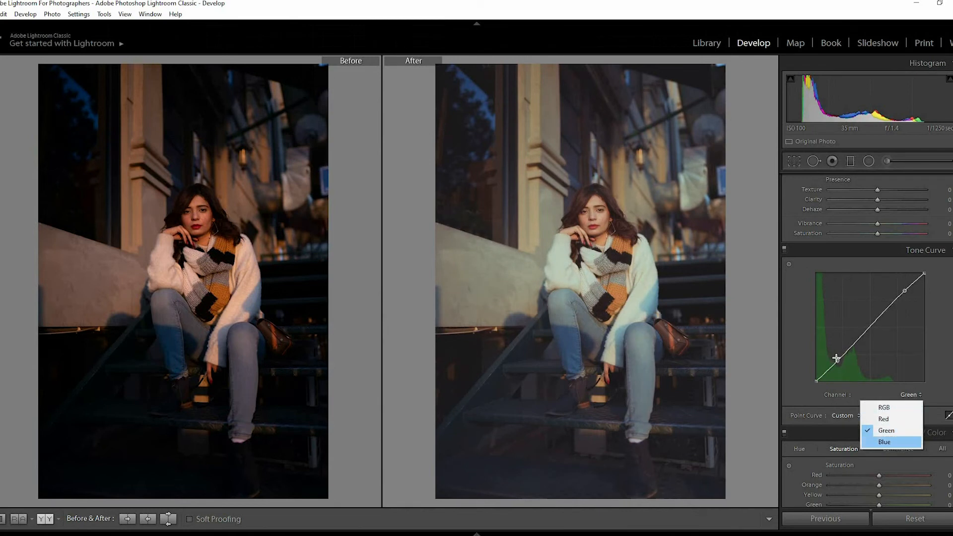
left_click(891, 441)
left_click(839, 360)
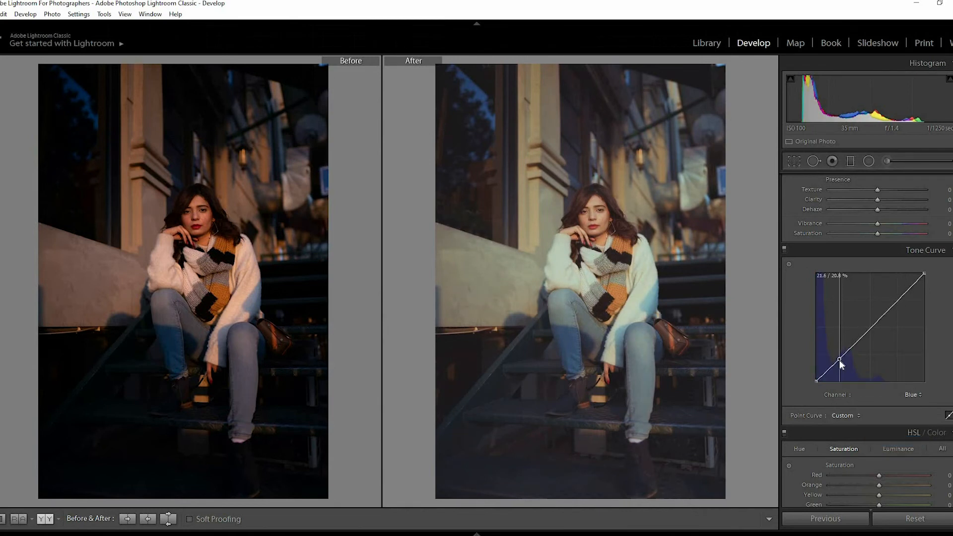
left_click(903, 291)
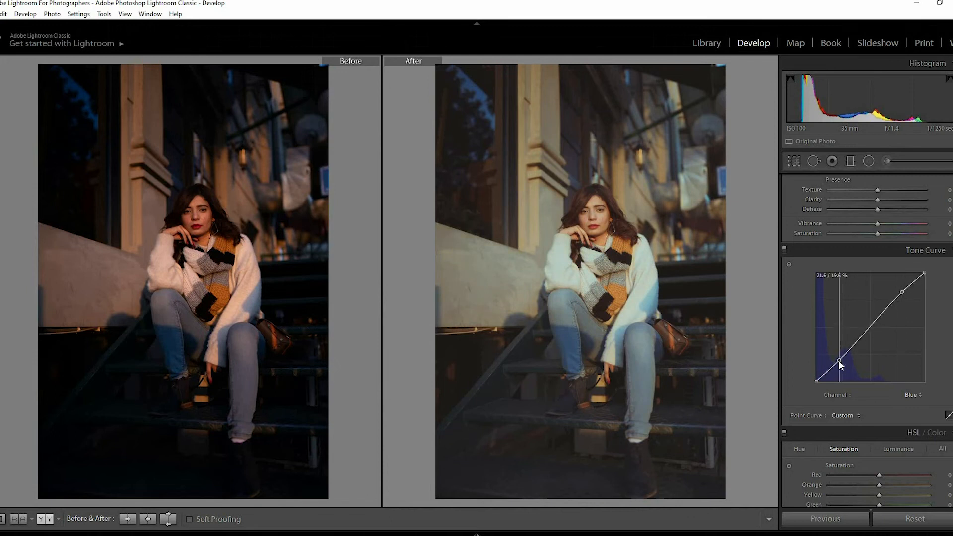
Turn the tone curve adjustments off and on repeatedly to judge their effect in the before and after comparison.
left_click(784, 249)
left_click(784, 249)
left_click(783, 250)
left_click(784, 250)
left_click(784, 249)
left_click(784, 249)
Switch the tone curve to its region sliders and return from the before and after comparison to the single photo.
left_click(948, 415)
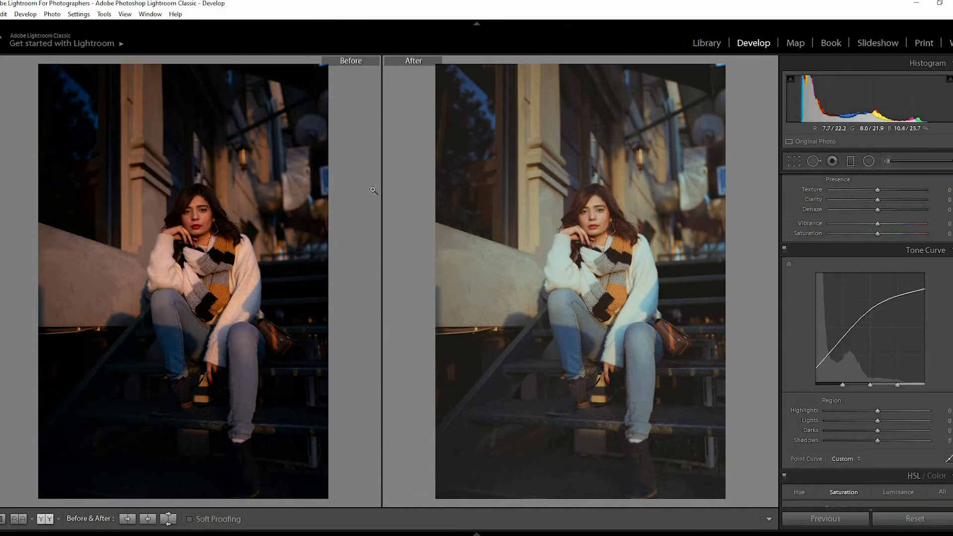
key("y")
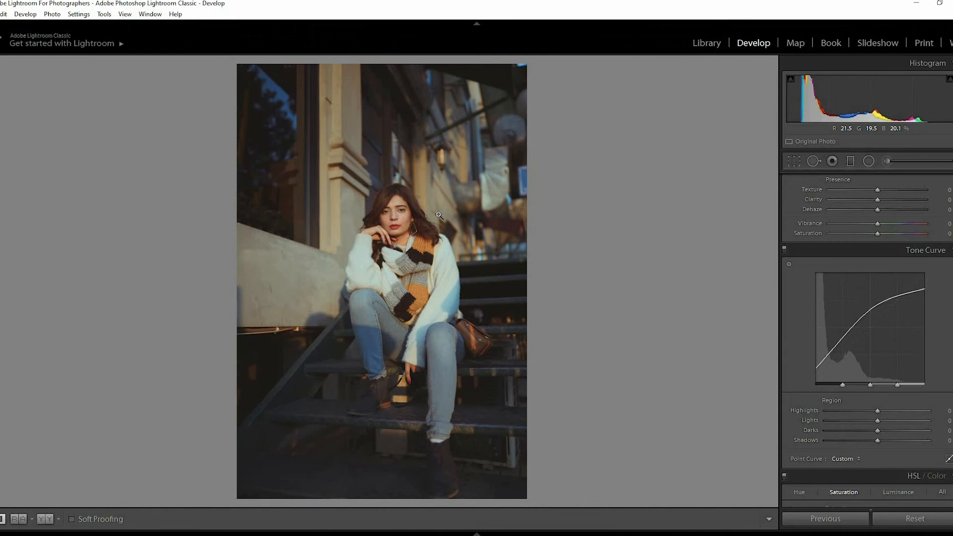
Compare the single photo with and without the tone curve adjustments and examine the subject's face up close.
left_click(784, 248)
left_click(783, 249)
left_click(783, 249)
left_click(784, 249)
left_click(784, 249)
left_click(784, 249)
left_click(784, 248)
left_click(784, 249)
left_click(784, 249)
left_click(784, 249)
left_click(393, 223)
left_click_drag(295, 290, 210, 407)
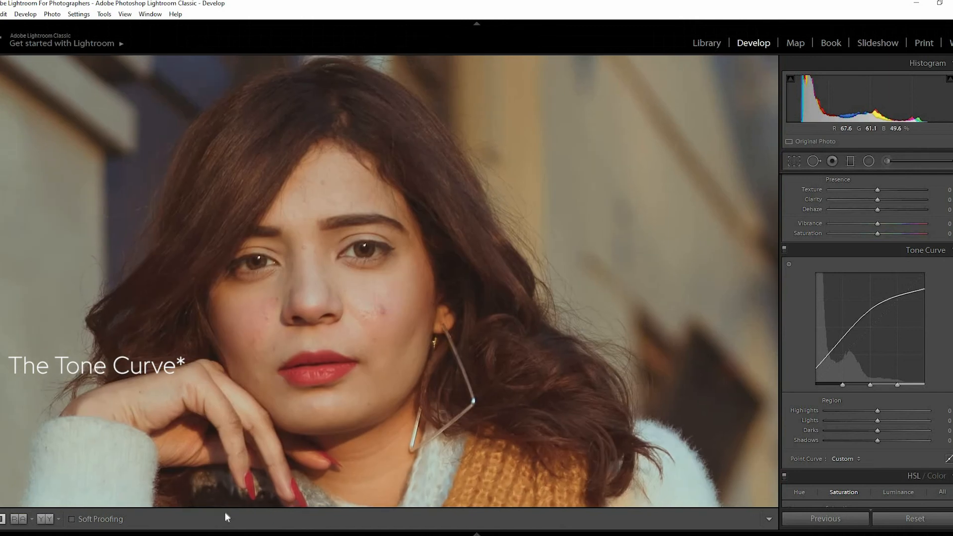
left_click(350, 342)
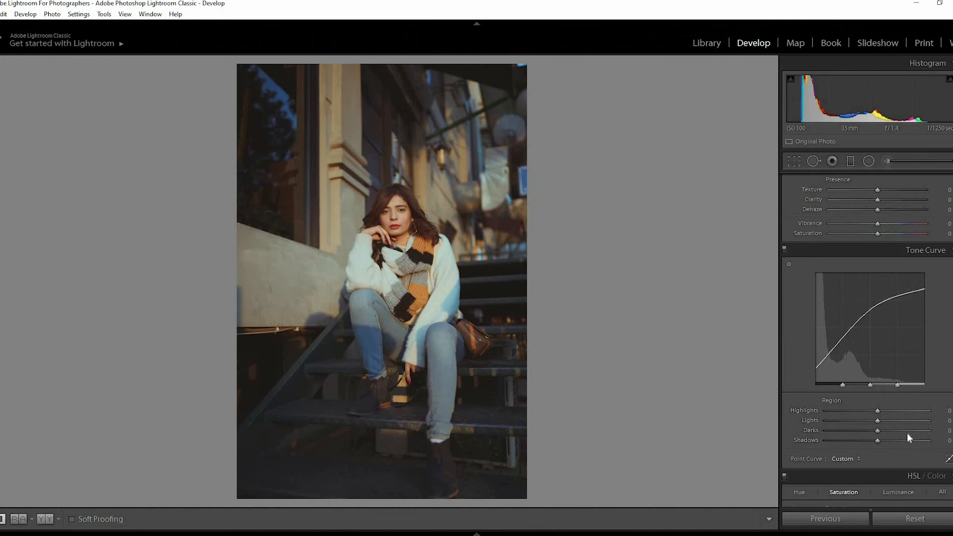
Try the tone curve's Darks region at -29, and raise it to +31.
left_click(862, 431)
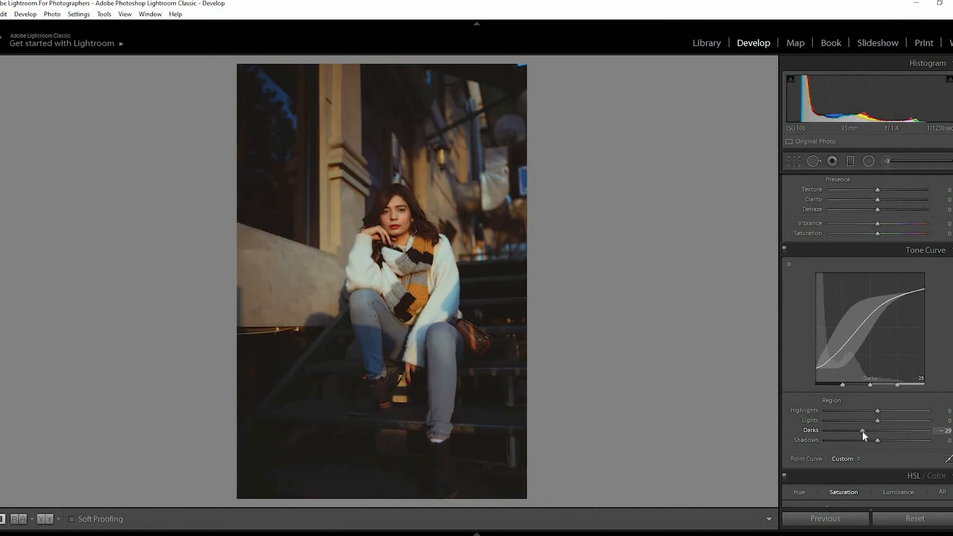
double_click(893, 430)
left_click(906, 431)
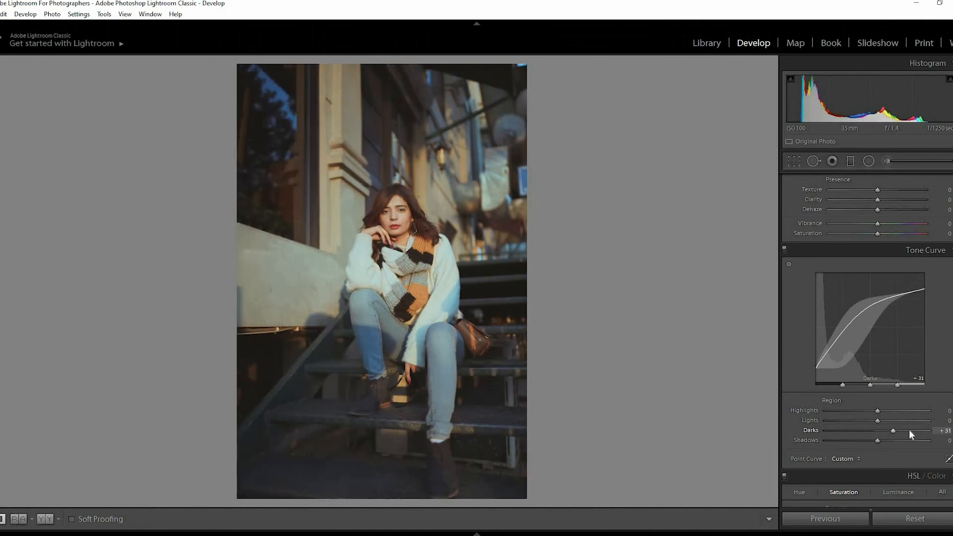
Try the tone curve's Darks region at about +62 and reset it to 0.
left_click(923, 430)
double_click(905, 430)
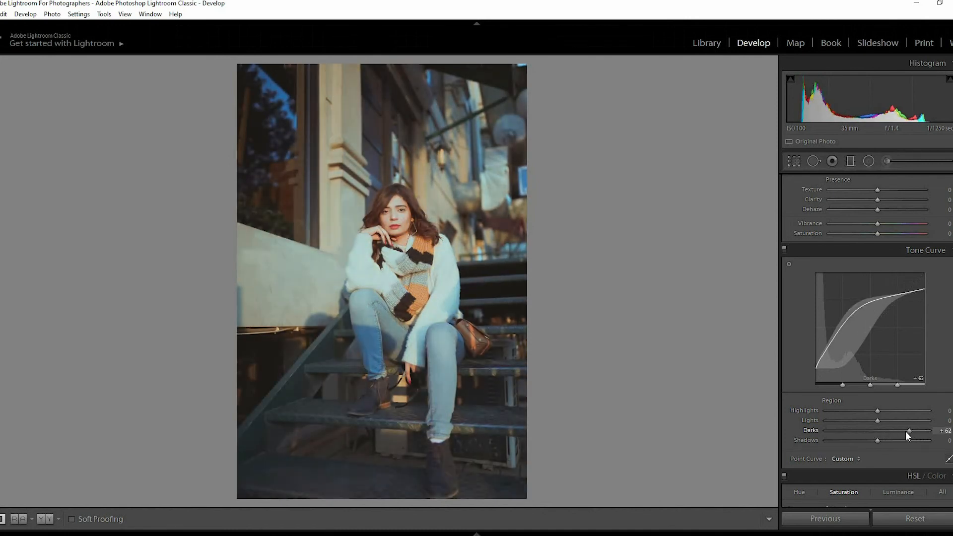
Try the Lights region at both extremes, up to +100, and the Highlights region at its minimum, resetting each to 0.
left_click_drag(878, 422, 800, 427)
left_click_drag(939, 421, 913, 417)
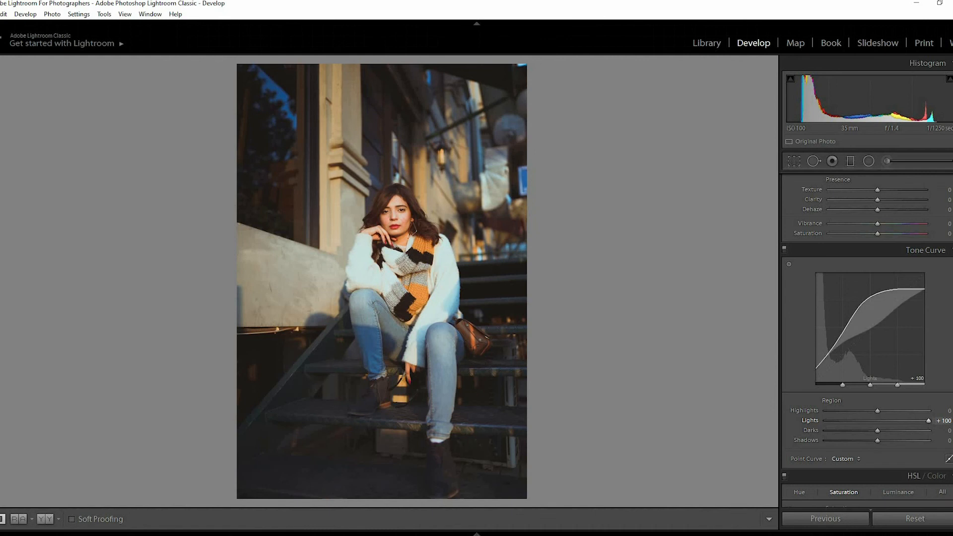
double_click(929, 420)
left_click_drag(835, 415, 717, 328)
double_click(824, 410)
Set the tone curve's regions to Shadows +29, Darks -12 and Highlights -6.
mouse_move(883, 440)
left_mouse_down()
mouse_move(891, 440)
mouse_move(871, 430)
left_mouse_up()
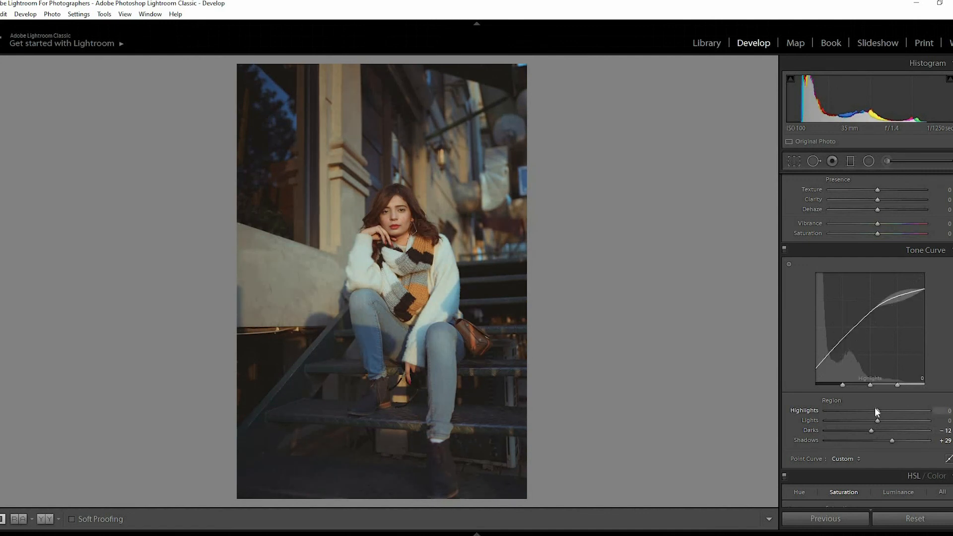
left_click_drag(874, 409, 874, 409)
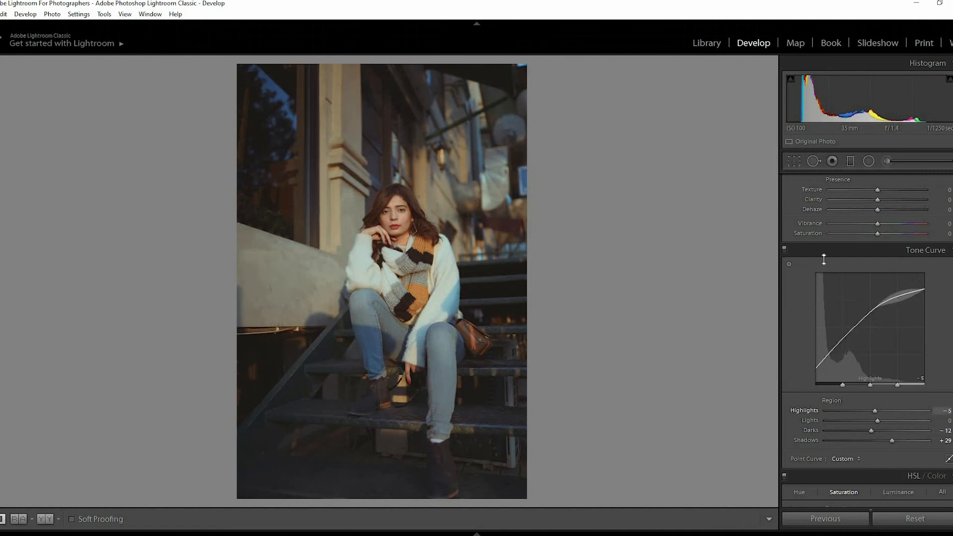
Toggle the tone curve adjustments off and on several times to compare the photo with and without the region changes.
left_click(783, 250)
left_click(783, 250)
left_click(783, 250)
left_click(783, 250)
left_click(784, 249)
left_click(783, 250)
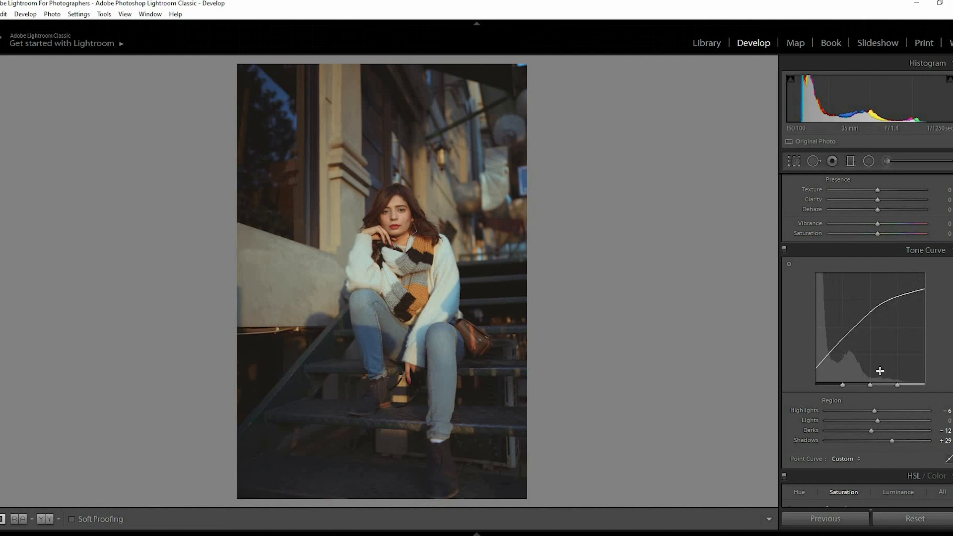
Review the Blue, Red and RGB point curves, and turn the tone curve off to view the photo without it.
left_click(947, 459)
left_click(912, 394)
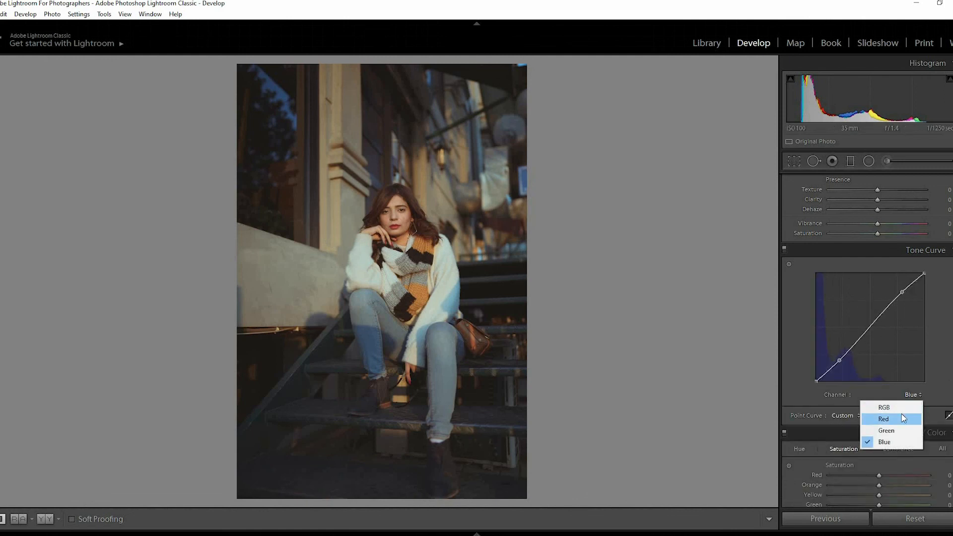
left_click(902, 419)
left_click(913, 394)
left_click(884, 407)
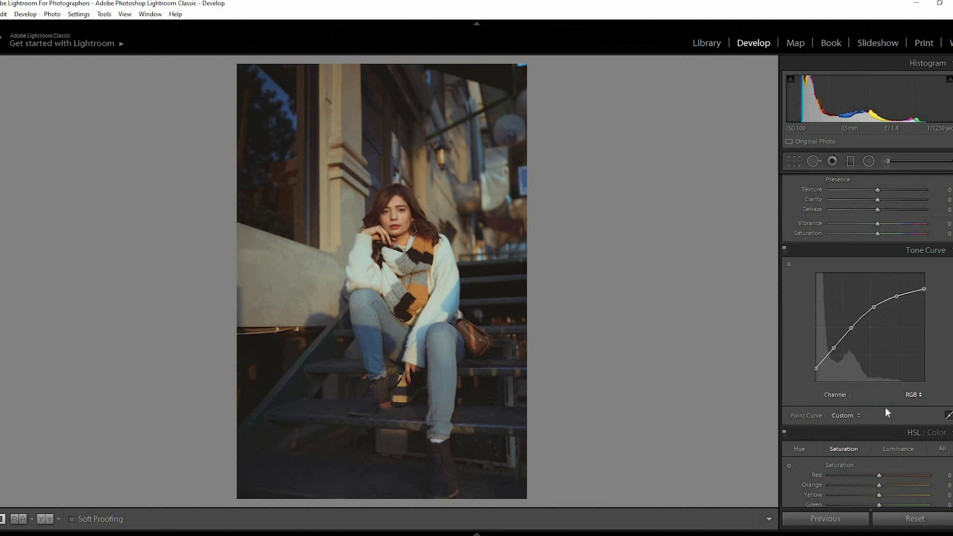
left_click(783, 249)
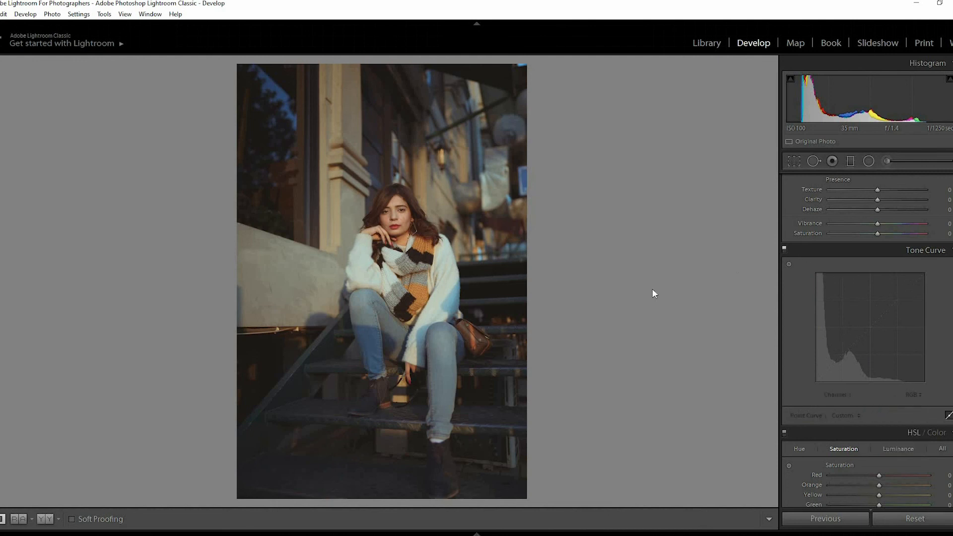